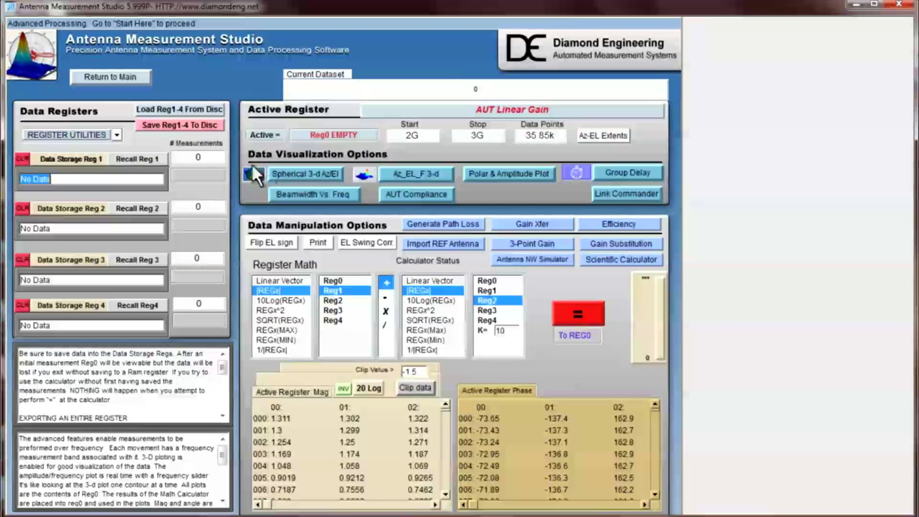
Load Dipole.dat from the advanceddata folder into the registers and recall Register 1
left_click(185, 109)
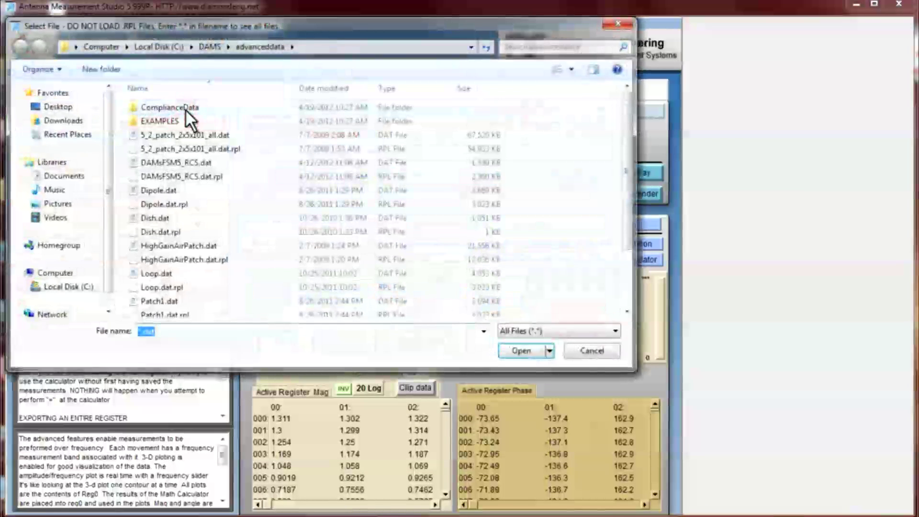
left_click(160, 192)
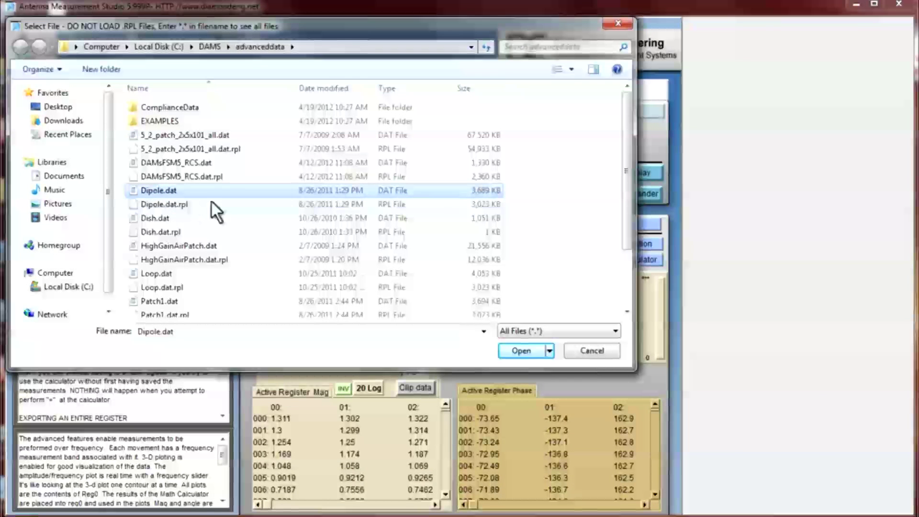
left_click(525, 351)
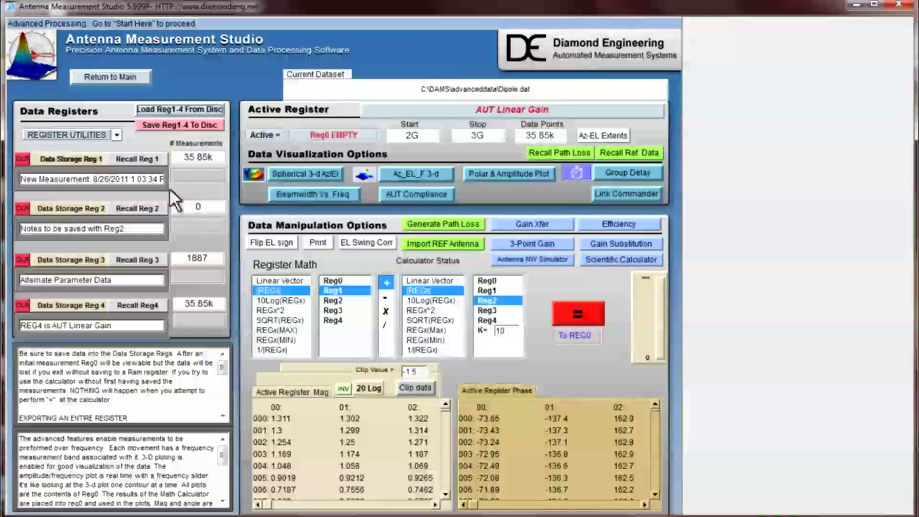
left_click(140, 159)
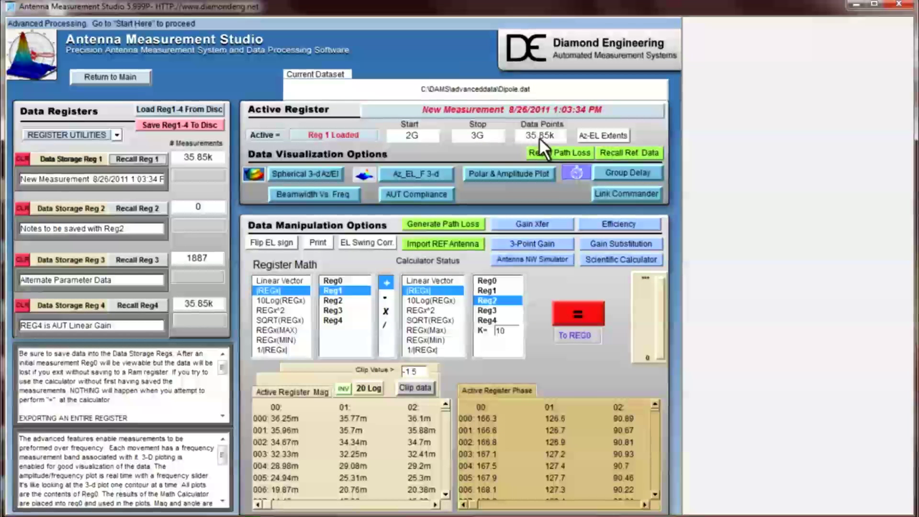
Review the azimuth and elevation extents of the Register 1 dipole data
left_click(602, 135)
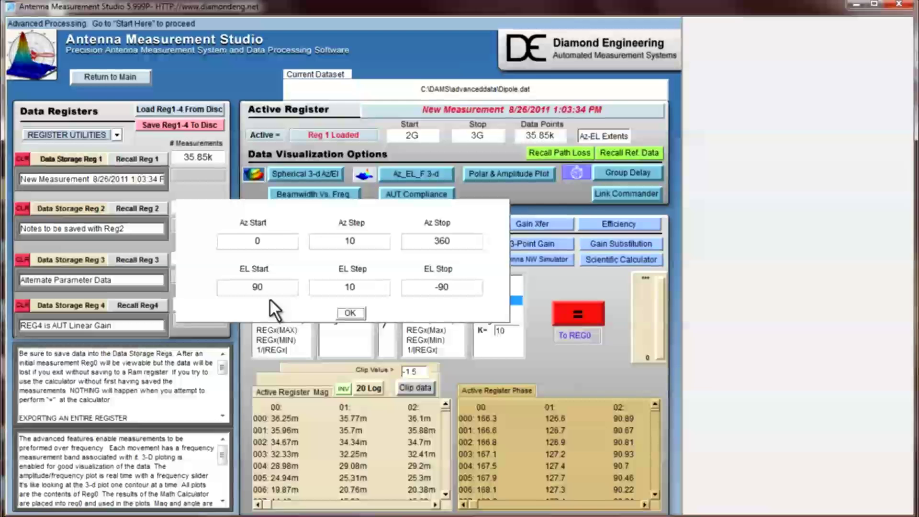
left_click(354, 312)
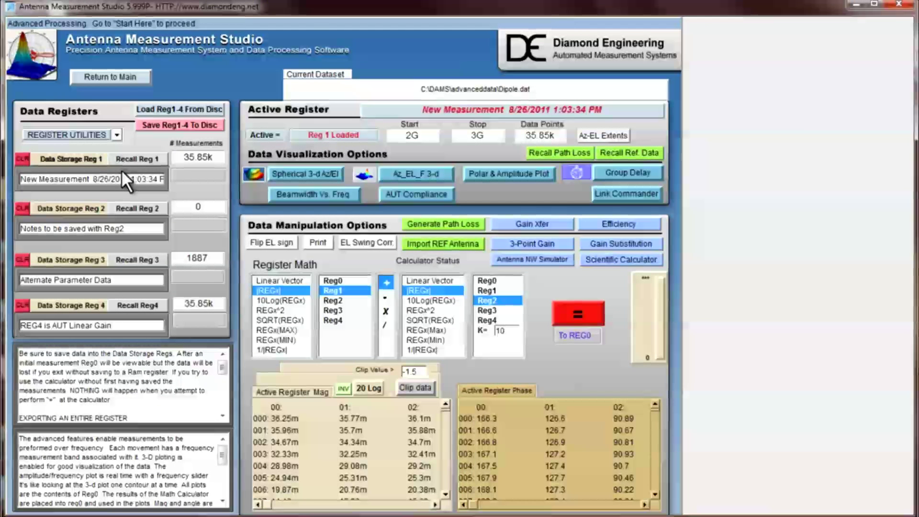
left_click(455, 223)
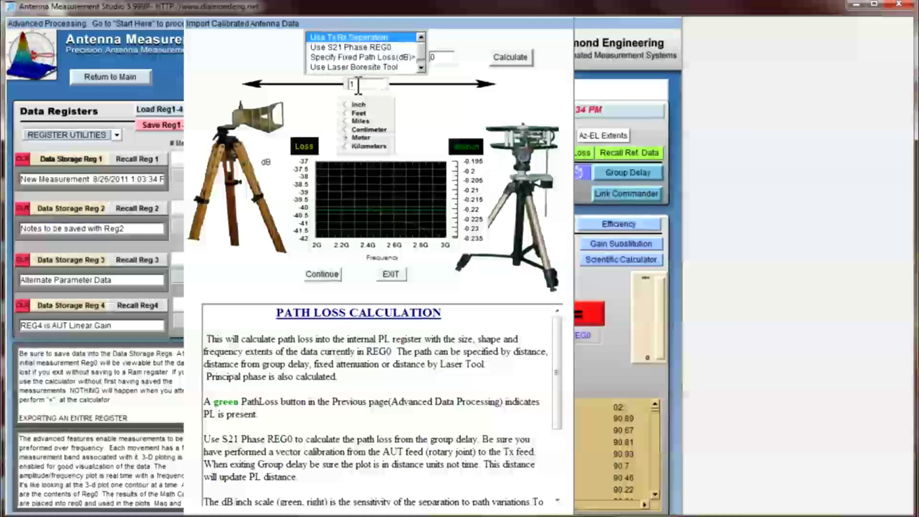
Generate path loss for the active data, overwriting the existing path loss data
left_click(325, 273)
left_click(294, 206)
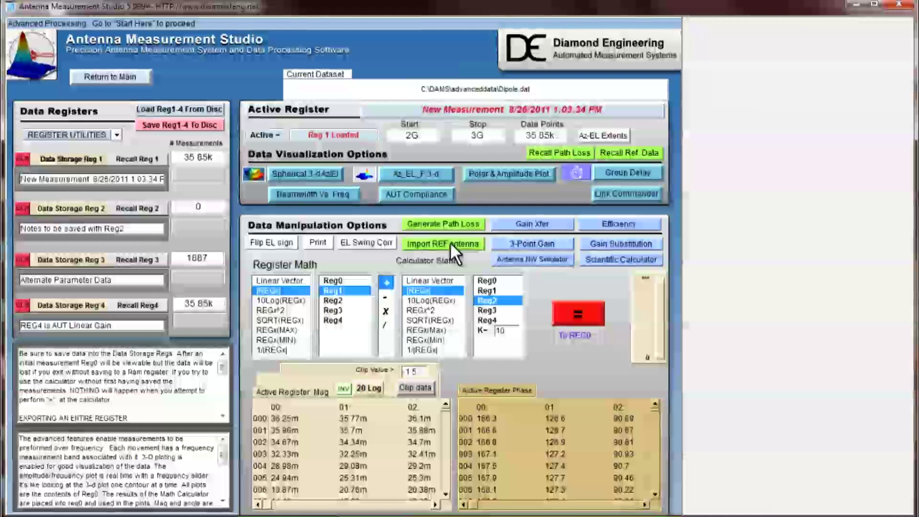
Import the example horn calibration (REFhorn.txt) as reference antenna, replacing the old reference data
left_click(450, 241)
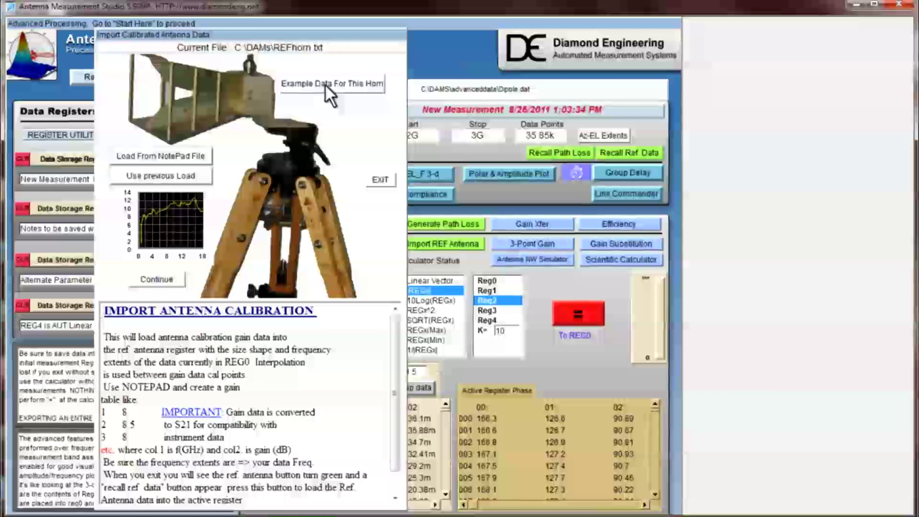
left_click(325, 84)
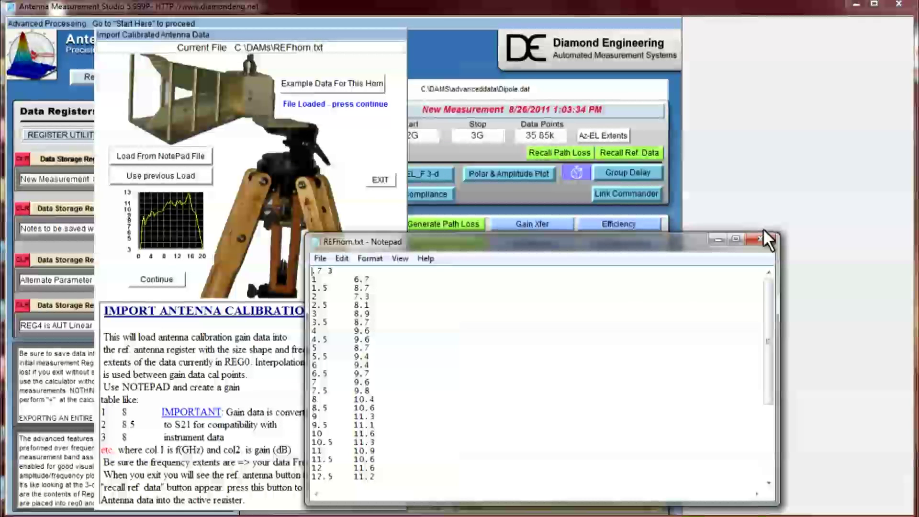
left_click(763, 231)
left_click(175, 279)
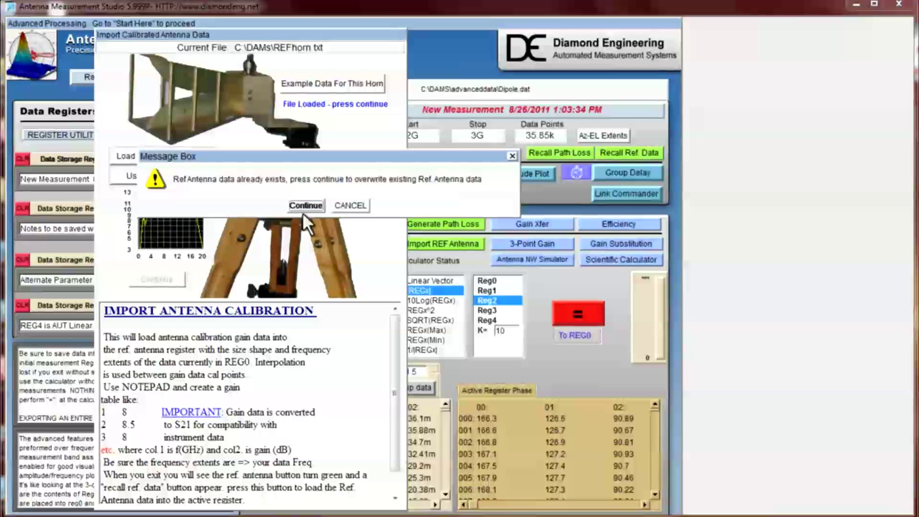
left_click(309, 206)
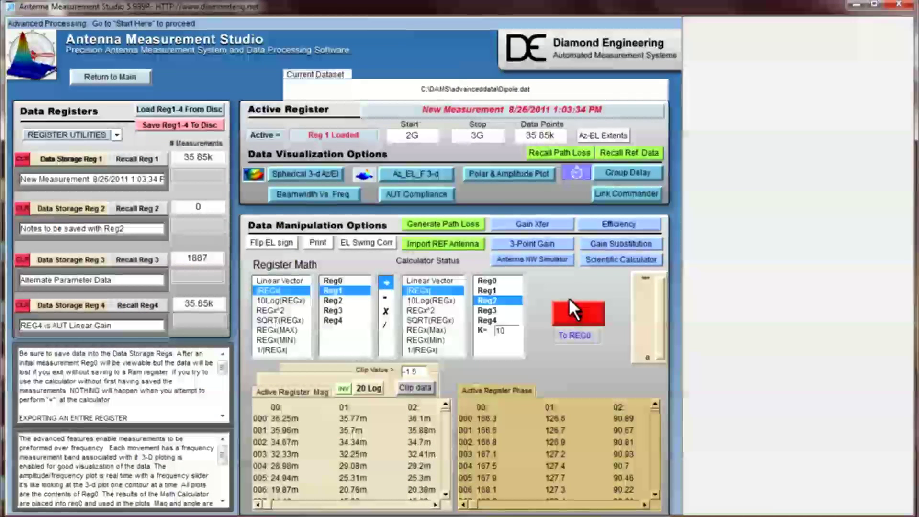
Calculate linear AUT gain from REG4 and REG0 so it is active in Register 4
left_click(533, 223)
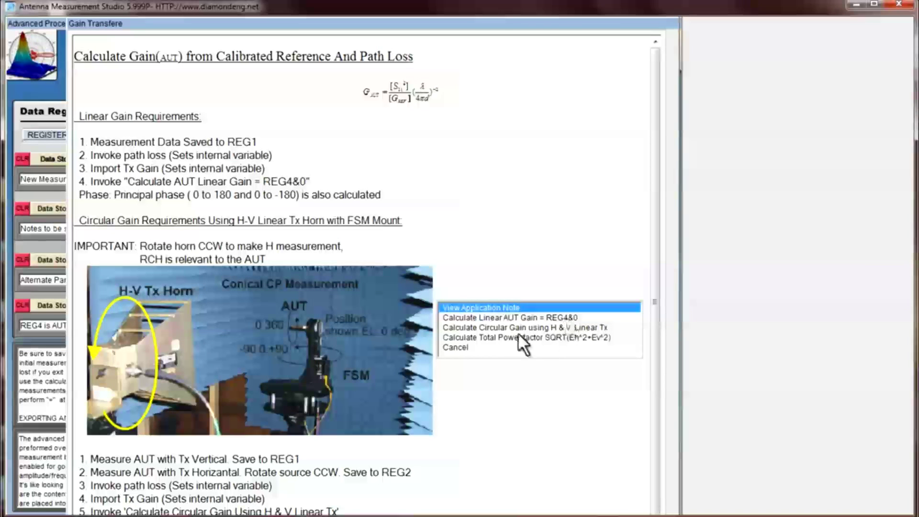
left_click(493, 317)
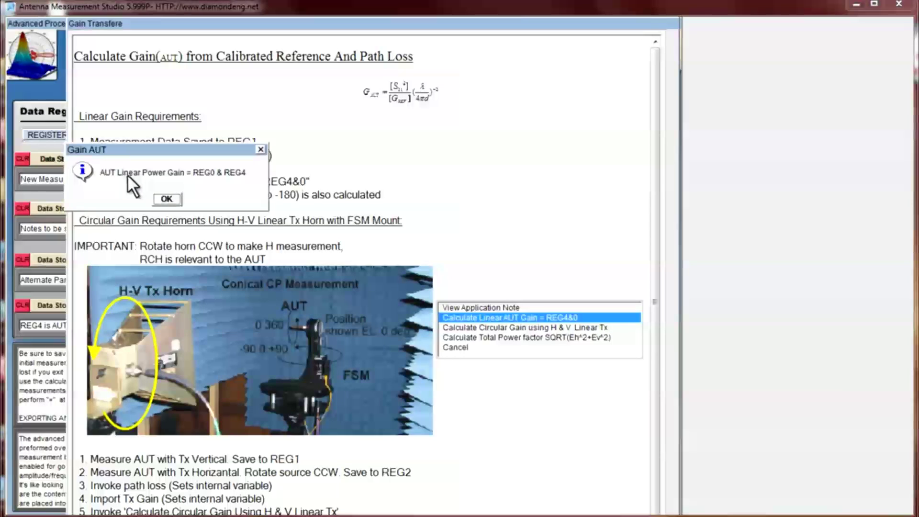
left_click(168, 200)
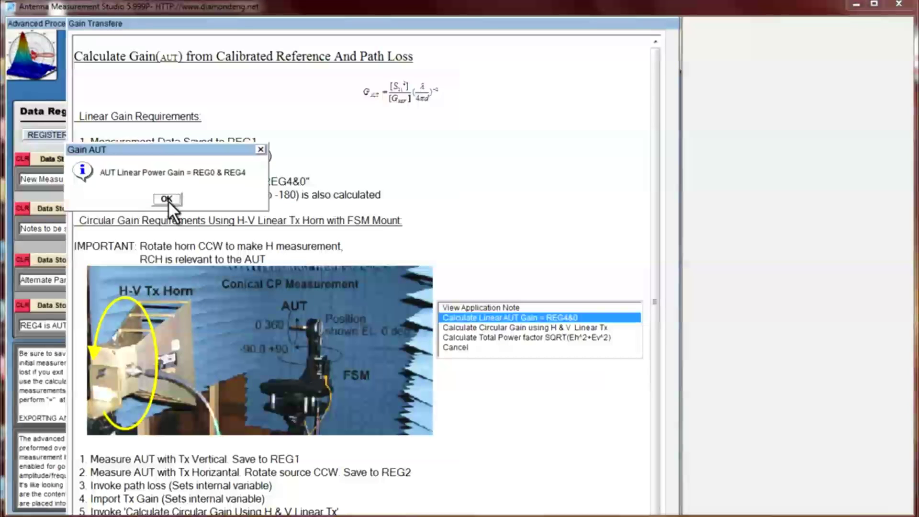
left_click(175, 200)
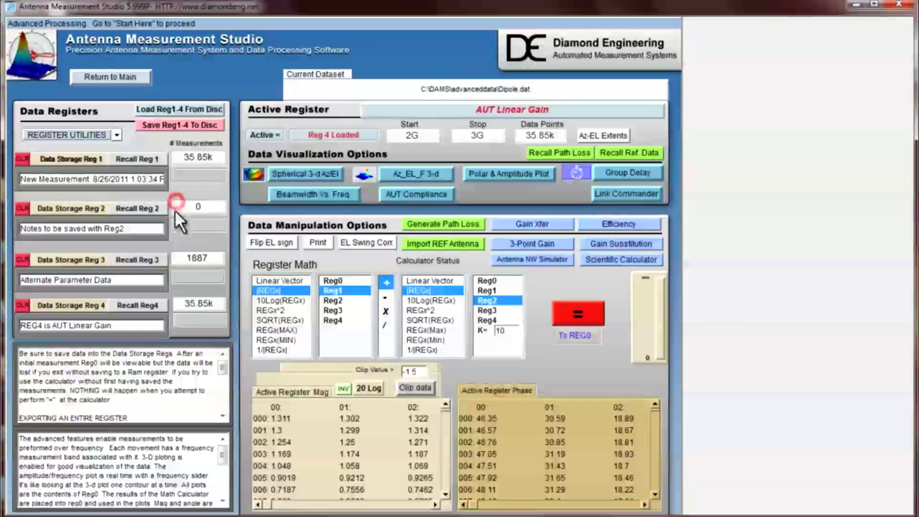
left_click(92, 326)
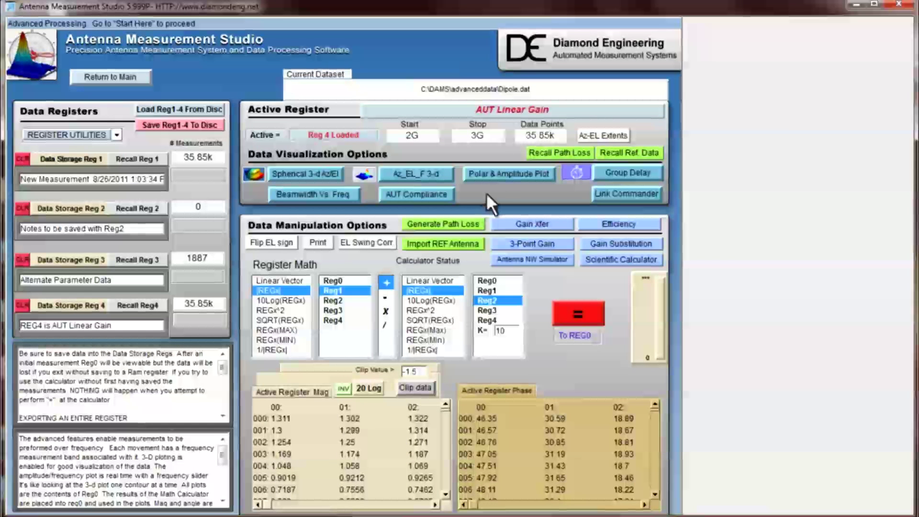
left_click(502, 172)
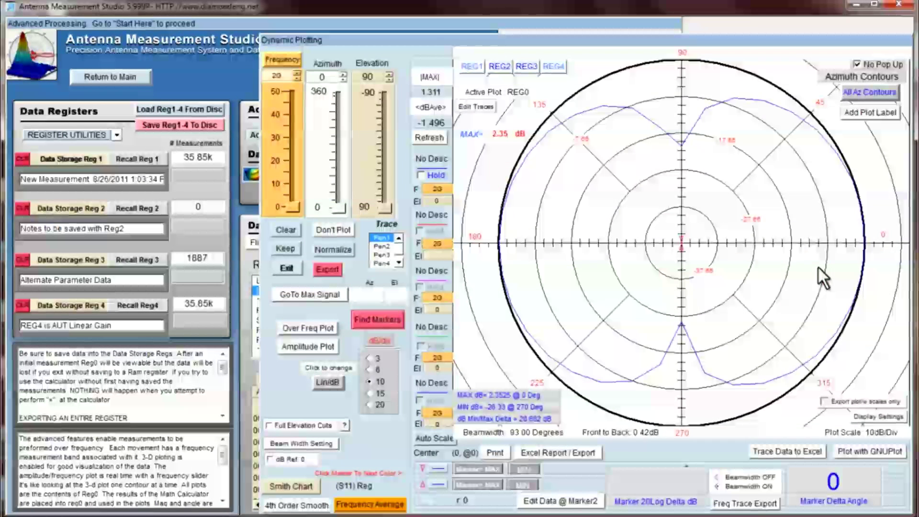
Set the polar plot to 3 dB/div, jump to maximum signal, and check amplitude over frequency
left_click(369, 359)
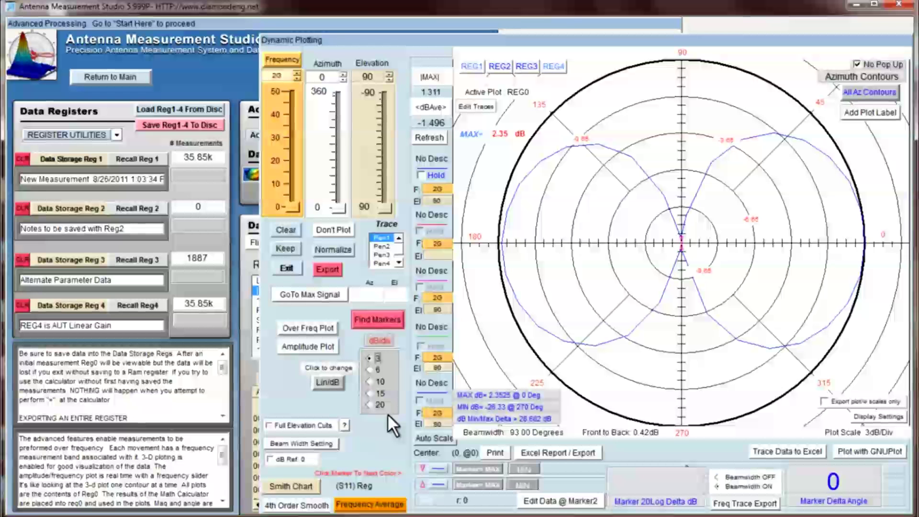
left_click(314, 293)
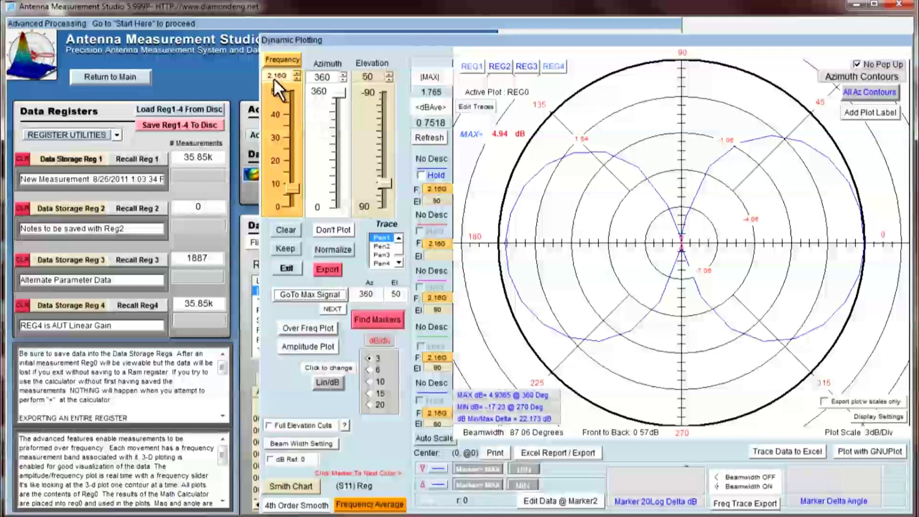
left_click(310, 329)
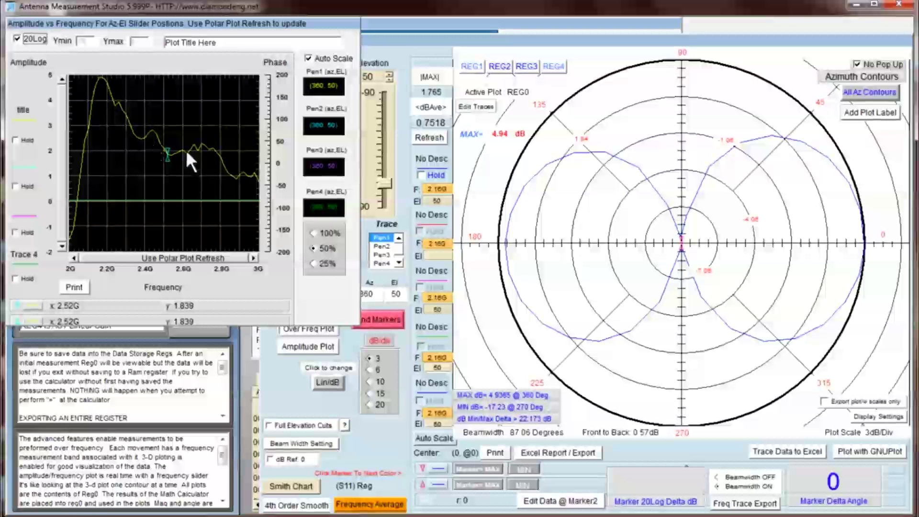
left_click(335, 88)
Change the azimuth cut to 300° and the elevation cut to 30°, then exit the plot
left_click_drag(335, 94, 335, 113)
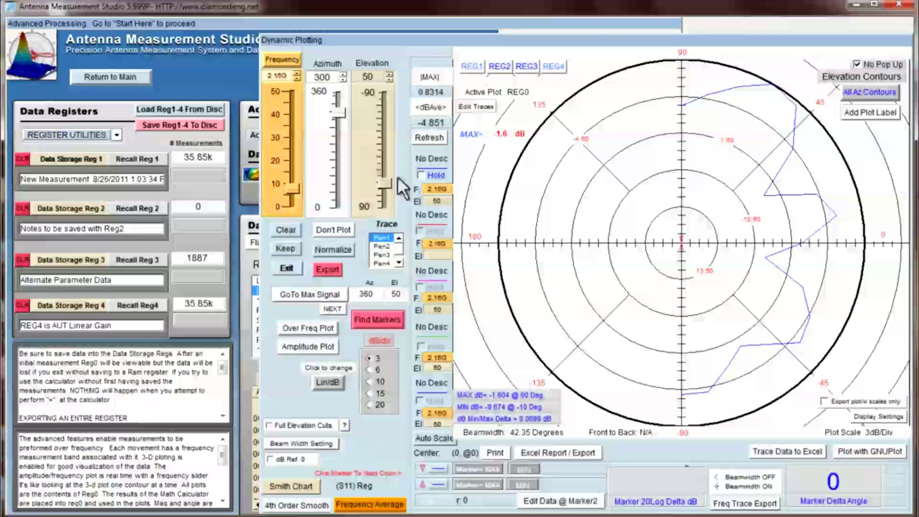
left_click(850, 100)
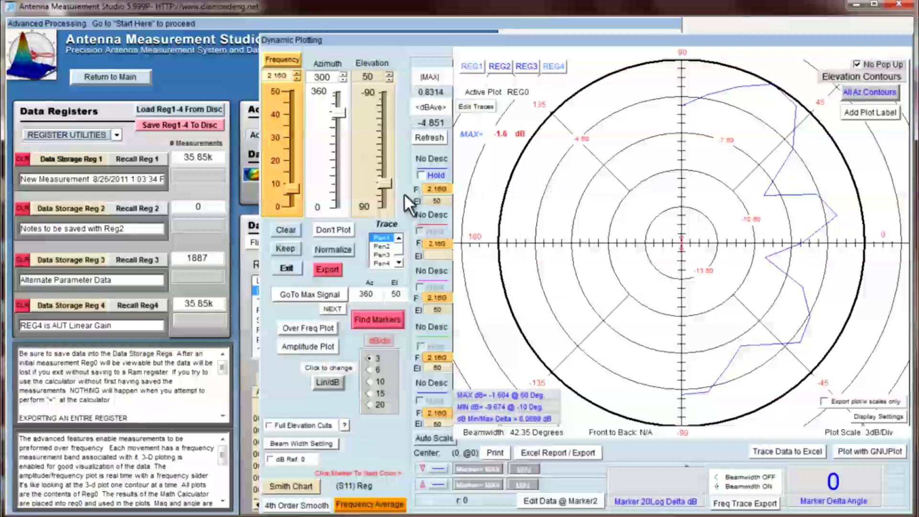
left_click_drag(387, 180, 382, 169)
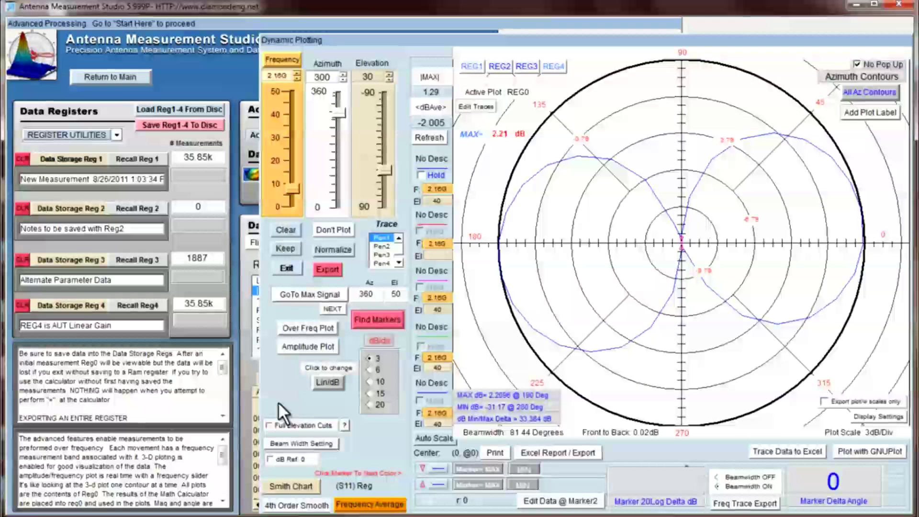
left_click(287, 268)
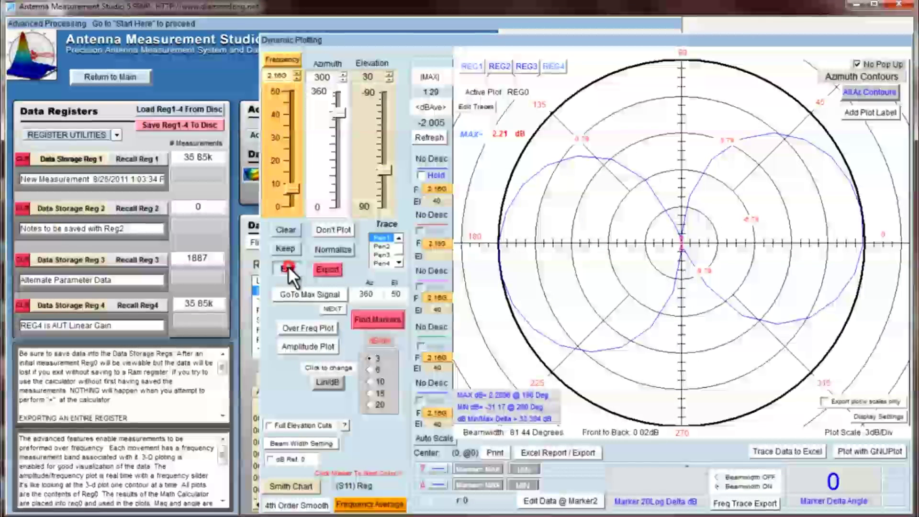
Plot the 3-D spherical Az-El gain at 2.16 GHz with a 45°, 45° view point
left_click(312, 172)
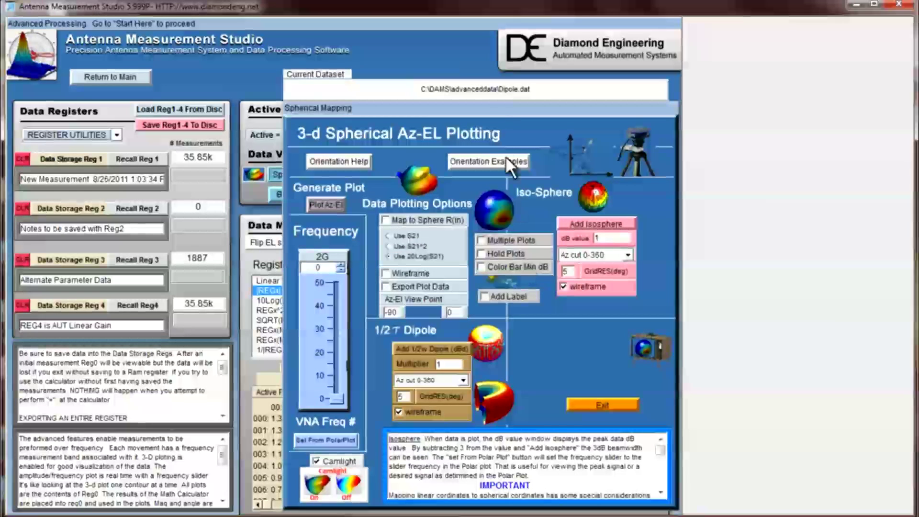
left_click_drag(496, 105, 553, 107)
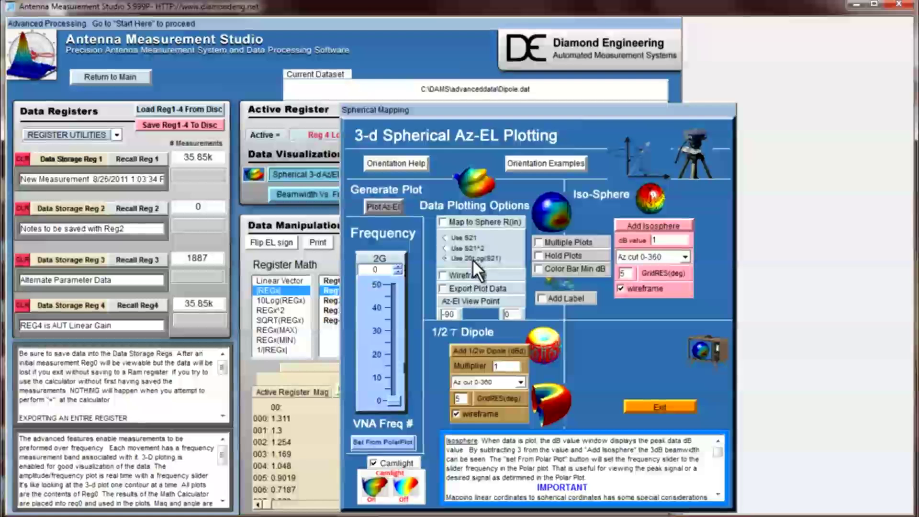
left_click(382, 443)
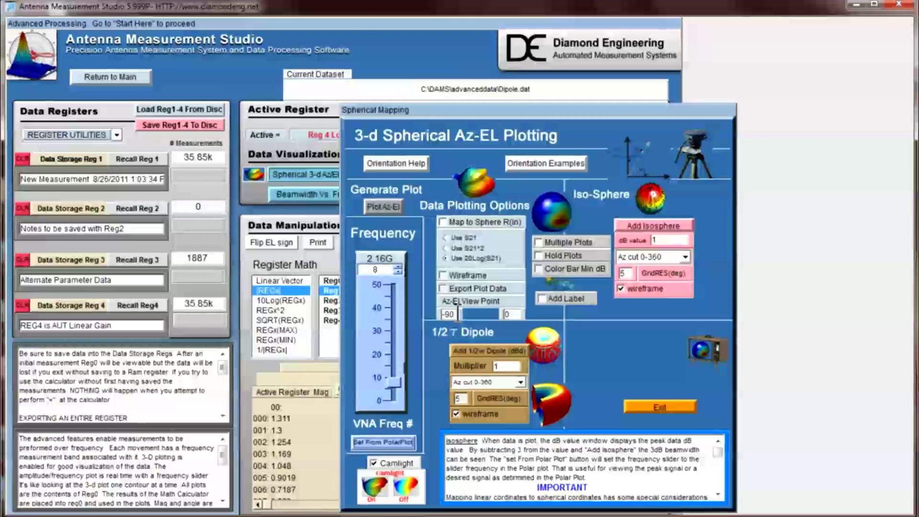
double_click(449, 314)
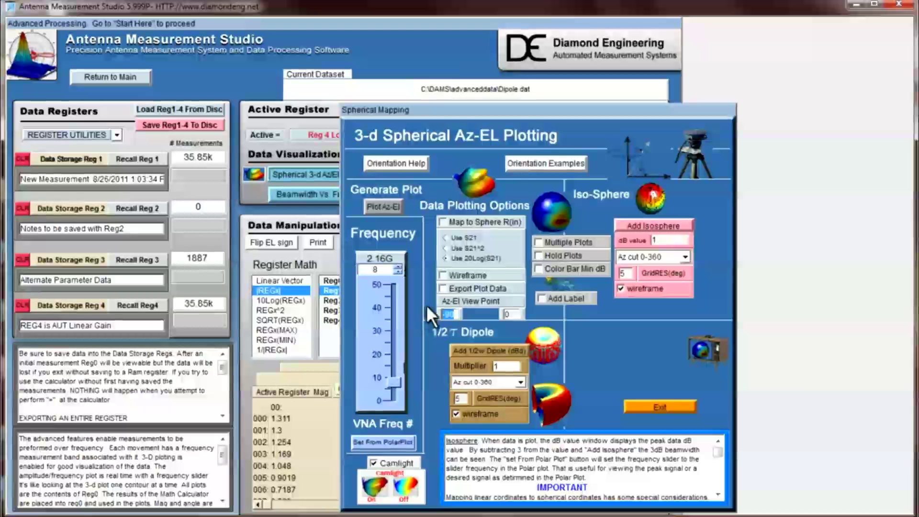
type("5")
double_click(511, 315)
type("5")
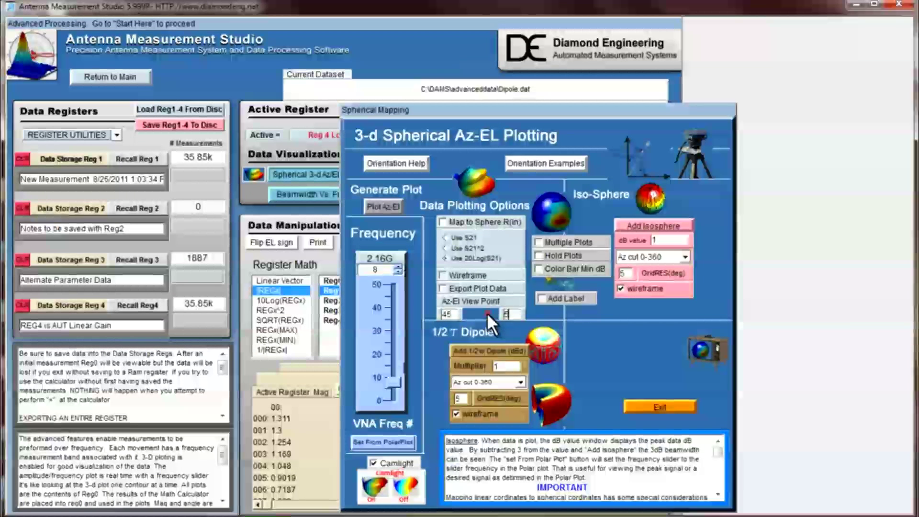
key("Return")
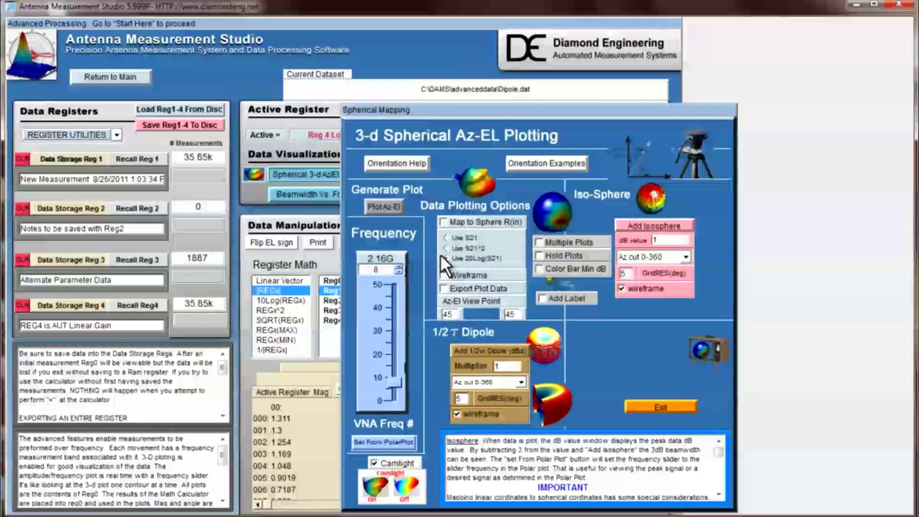
left_click(384, 206)
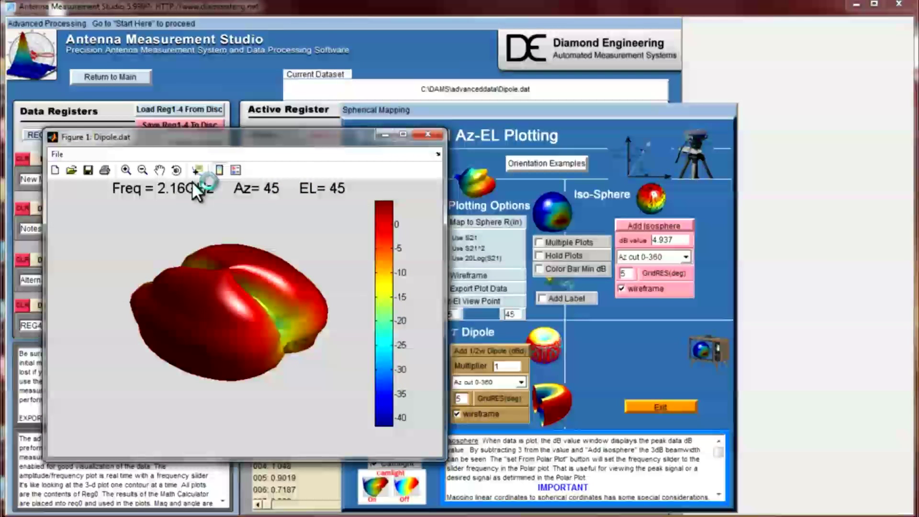
Rotate the 3-D gain pattern freely to view it from a different angle
left_click(176, 170)
left_click_drag(291, 355, 216, 316)
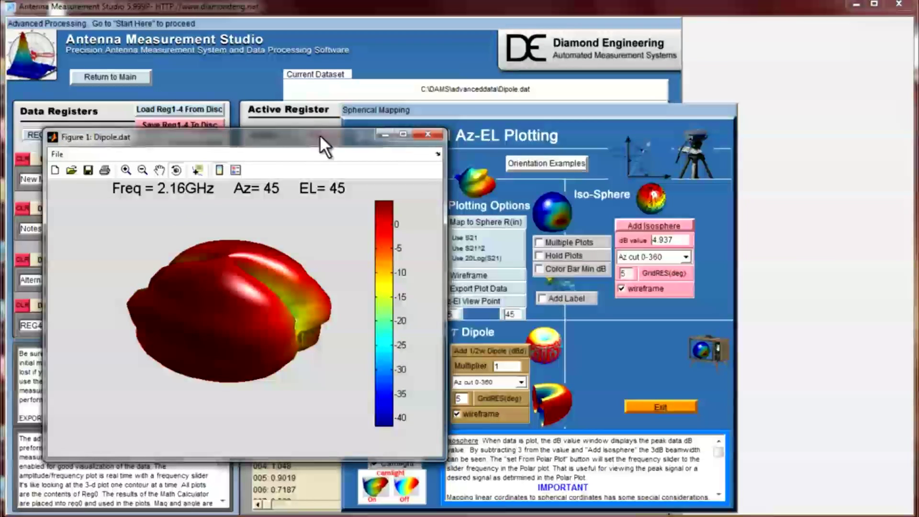
left_click_drag(307, 133, 257, 128)
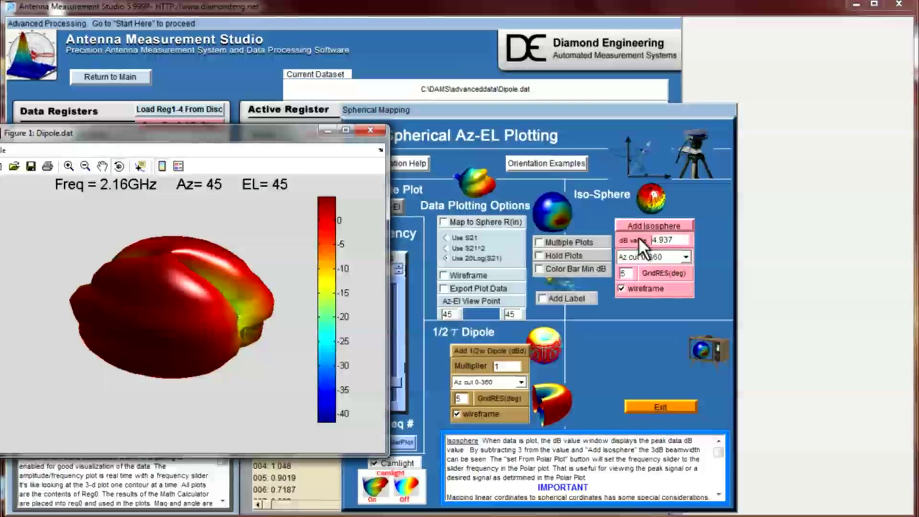
Add a 1.937 dB isosphere and replot the 3-D spherical gain pattern
left_click(677, 240)
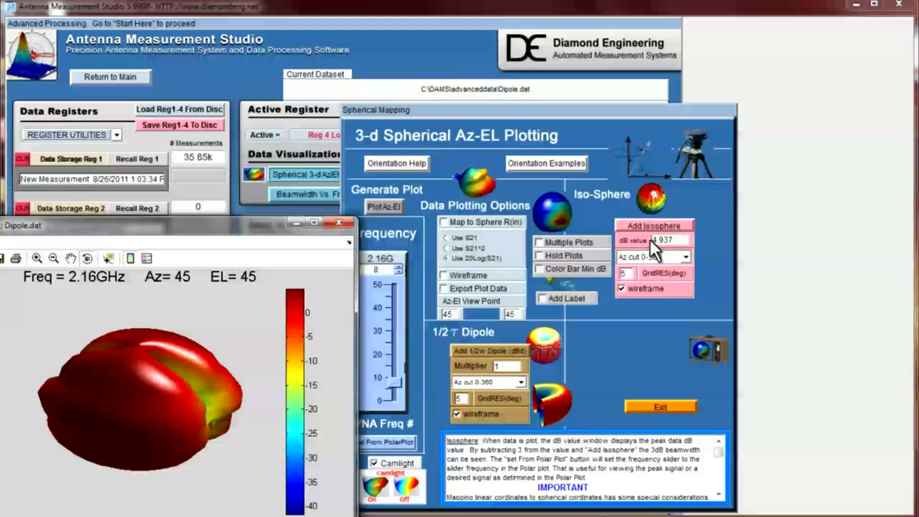
left_click_drag(658, 241, 645, 241)
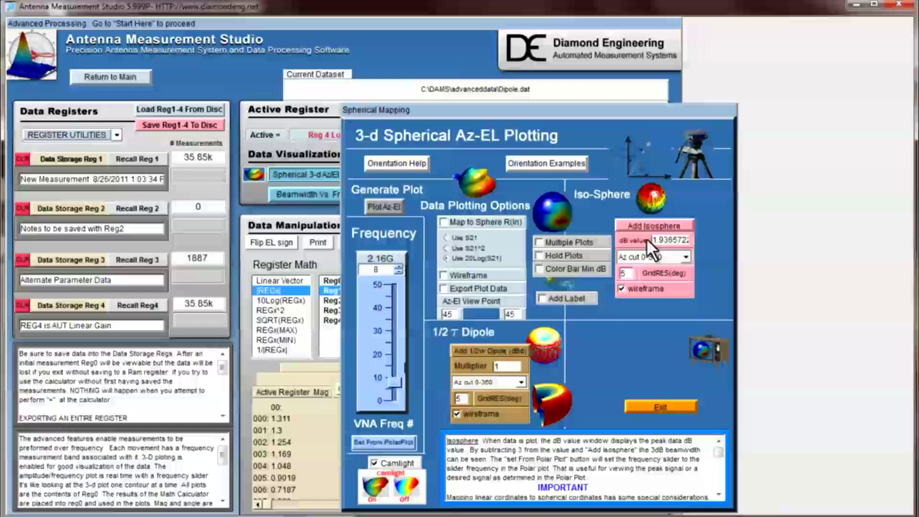
left_click(651, 225)
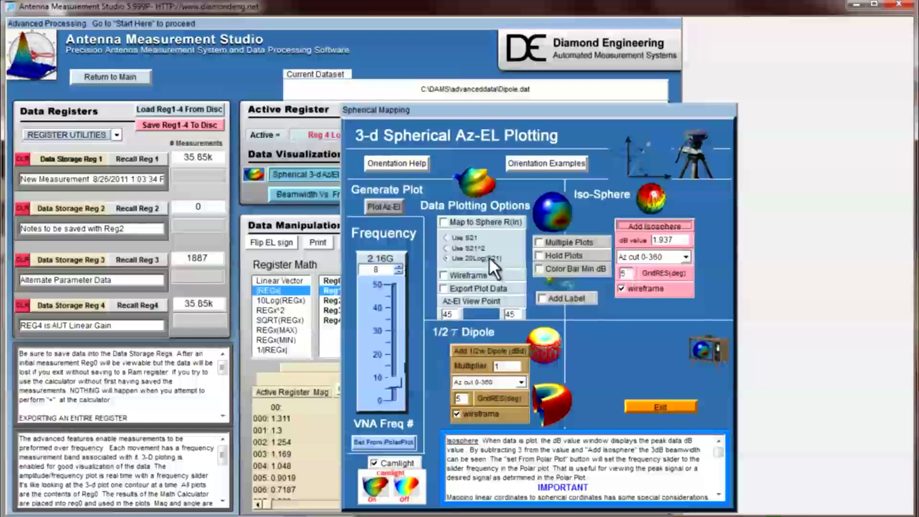
left_click(382, 206)
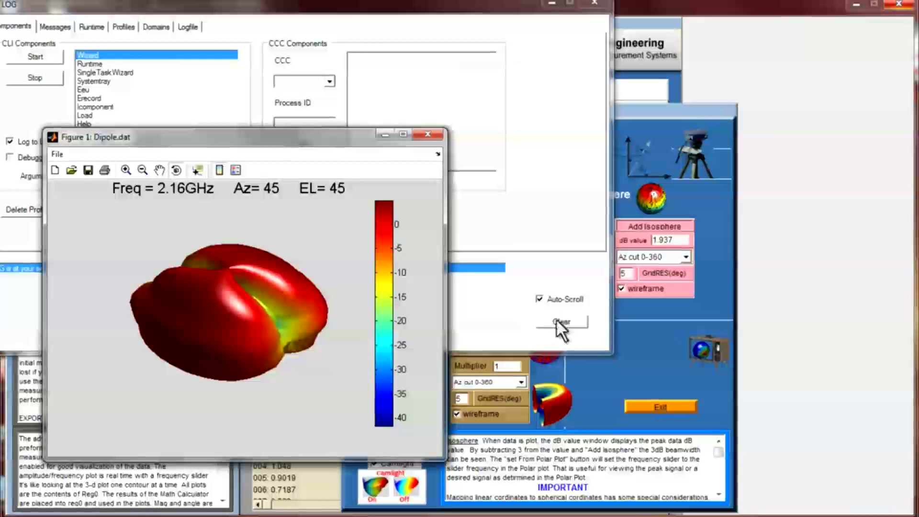
left_click(602, 5)
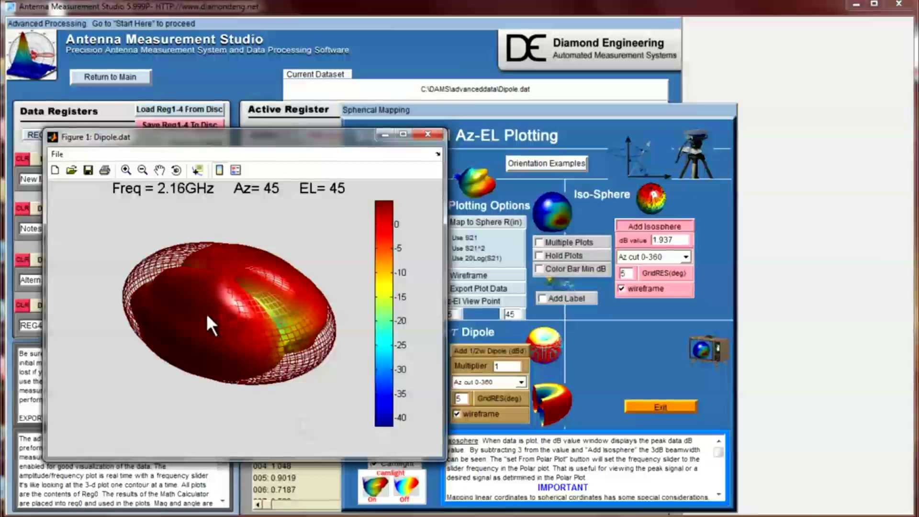
Rotate the isosphere-overlaid pattern to a side view, then close the figure
left_click_drag(192, 134, 249, 153)
left_click(233, 190)
left_click_drag(364, 383, 481, 160)
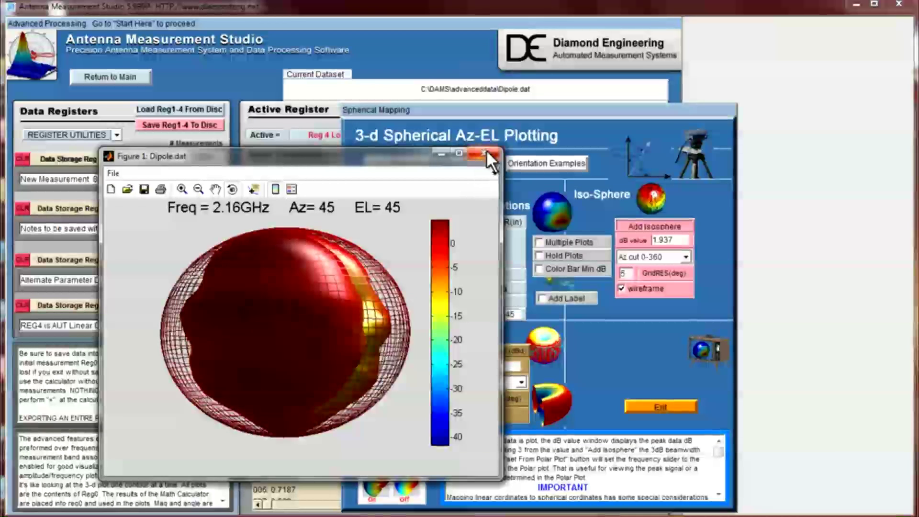
left_click(484, 153)
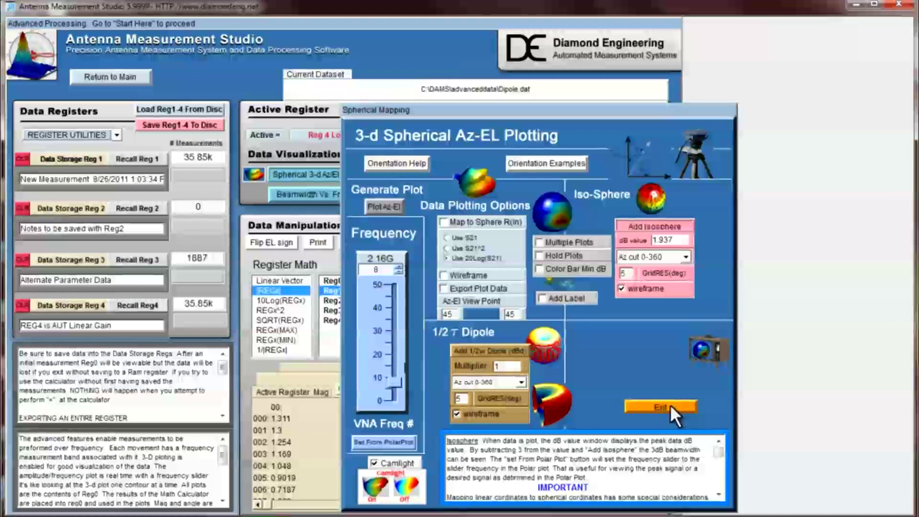
Plot the Az-El gain surface at 2.46 GHz converted to dB (20Log)
left_click(671, 406)
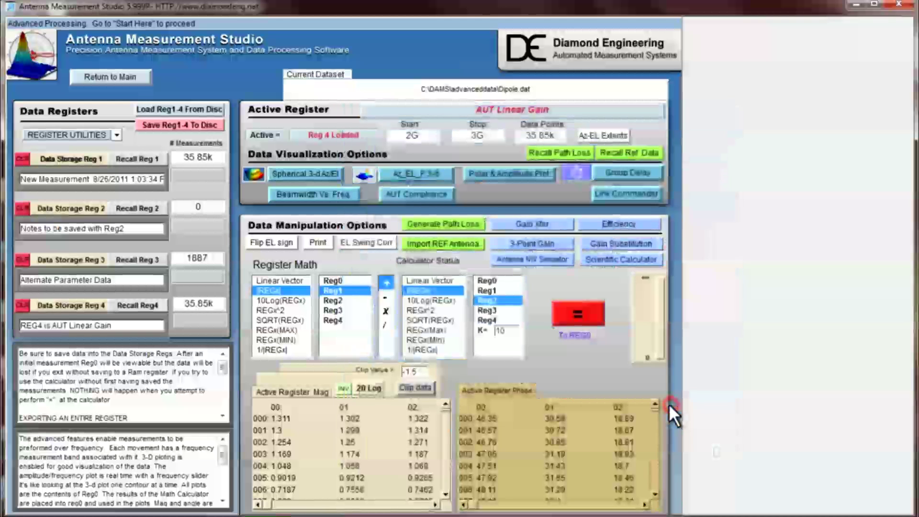
left_click(416, 173)
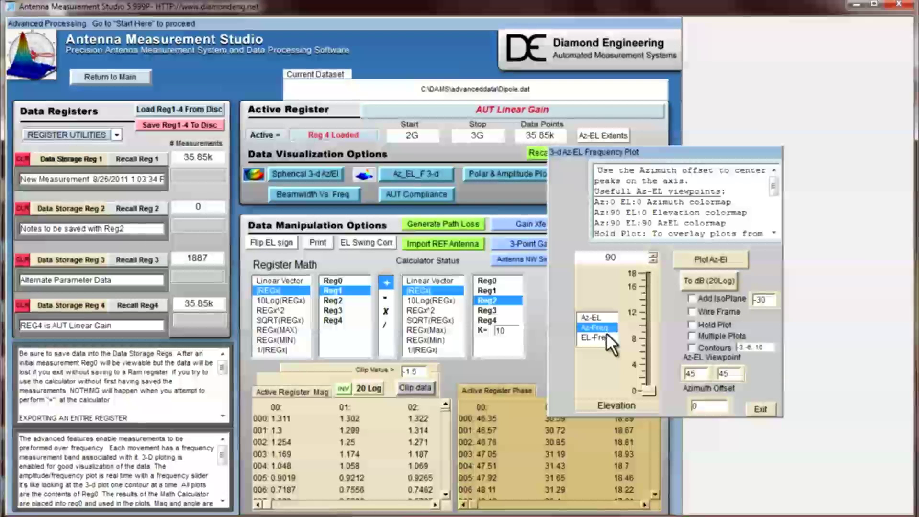
left_click(586, 318)
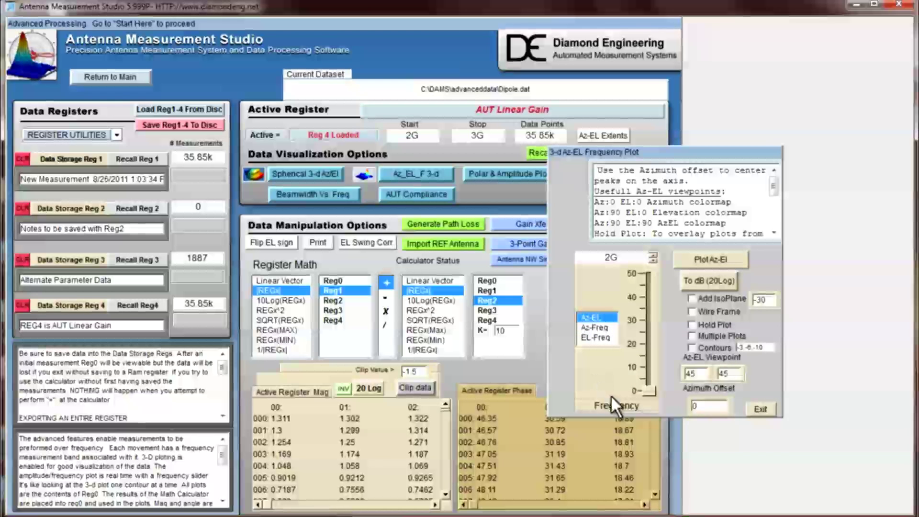
left_click_drag(650, 391, 643, 338)
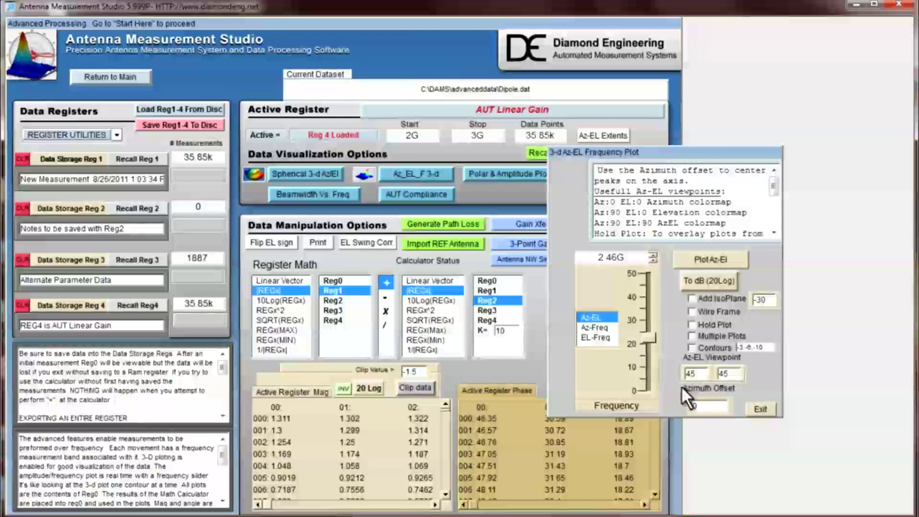
left_click(700, 281)
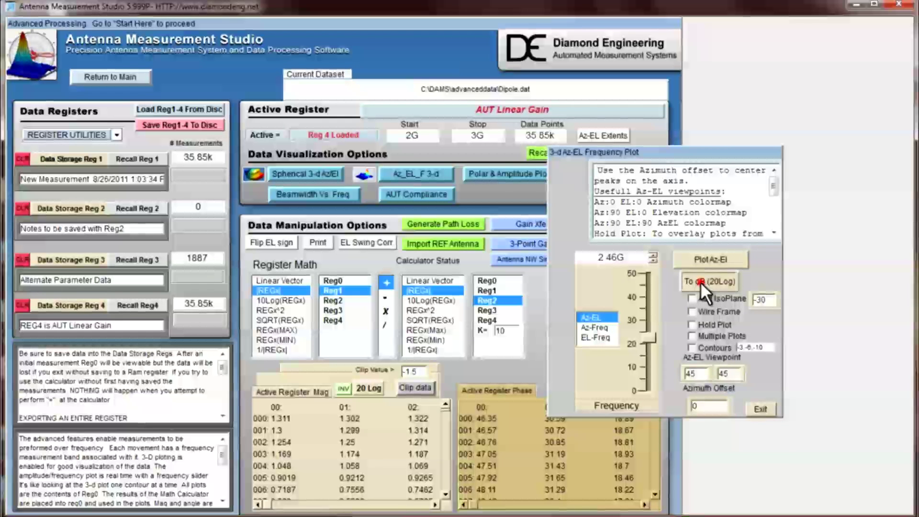
left_click(712, 258)
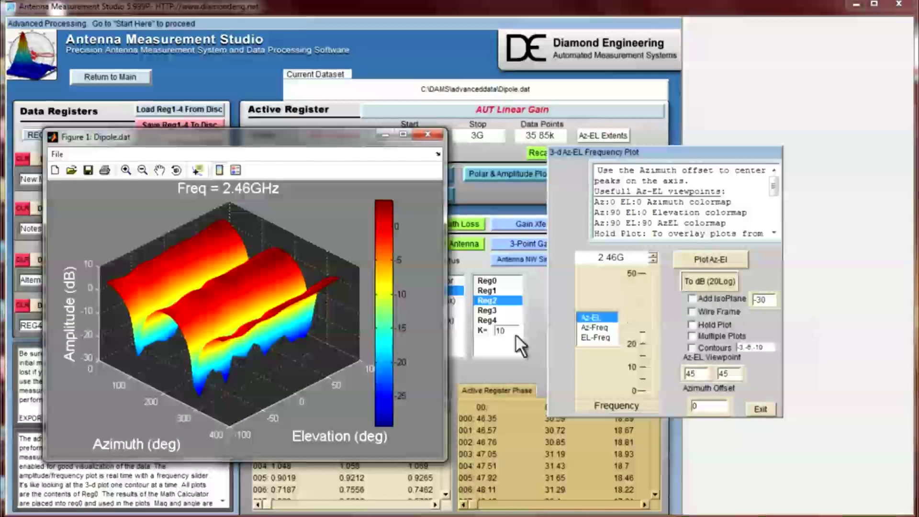
Rotate the surface plot to a near top-down view, then enable contours at -3, -6, -10
left_click(175, 169)
left_click_drag(177, 343, 199, 301)
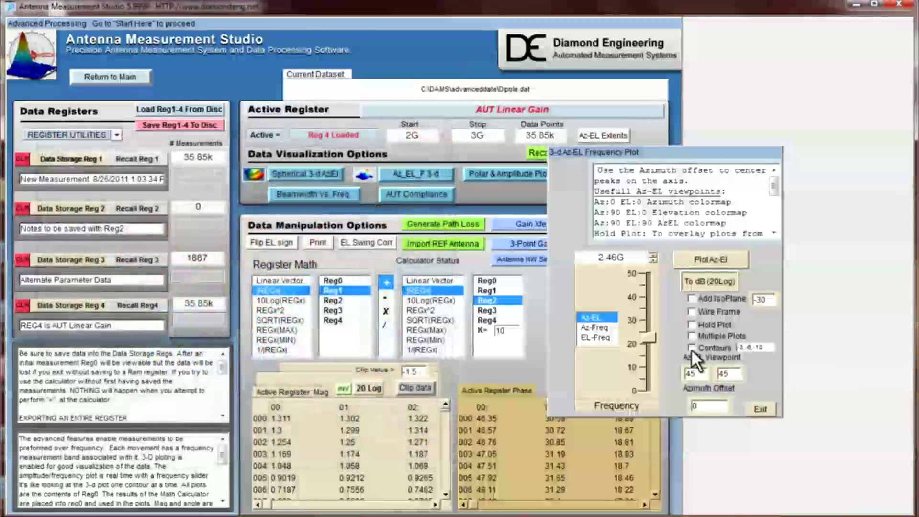
left_click(692, 348)
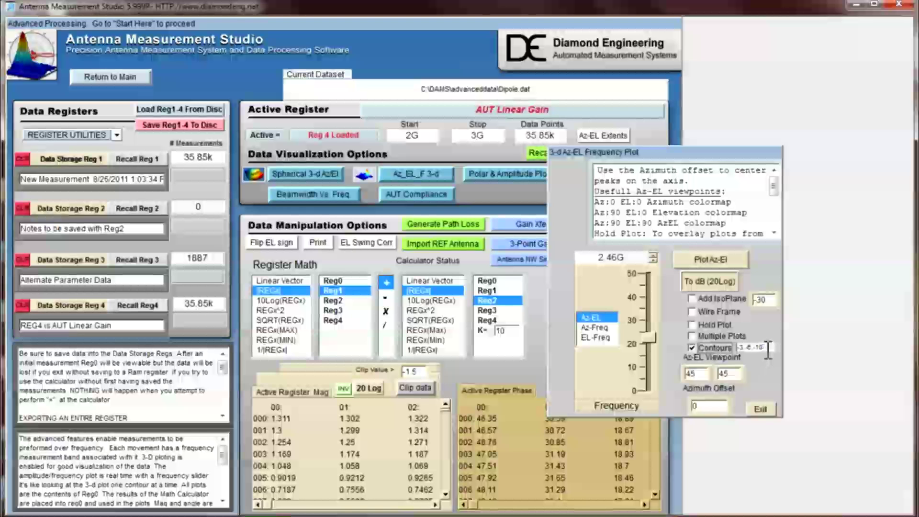
left_click(708, 262)
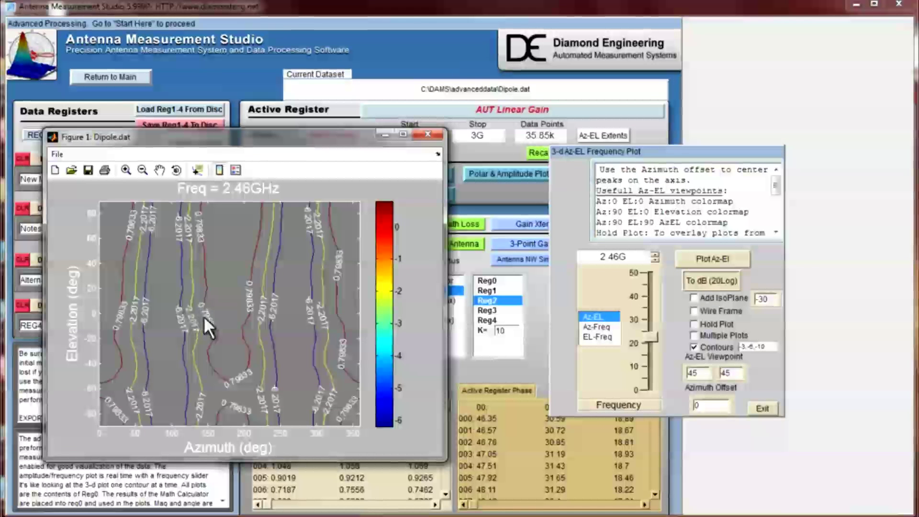
left_click(428, 134)
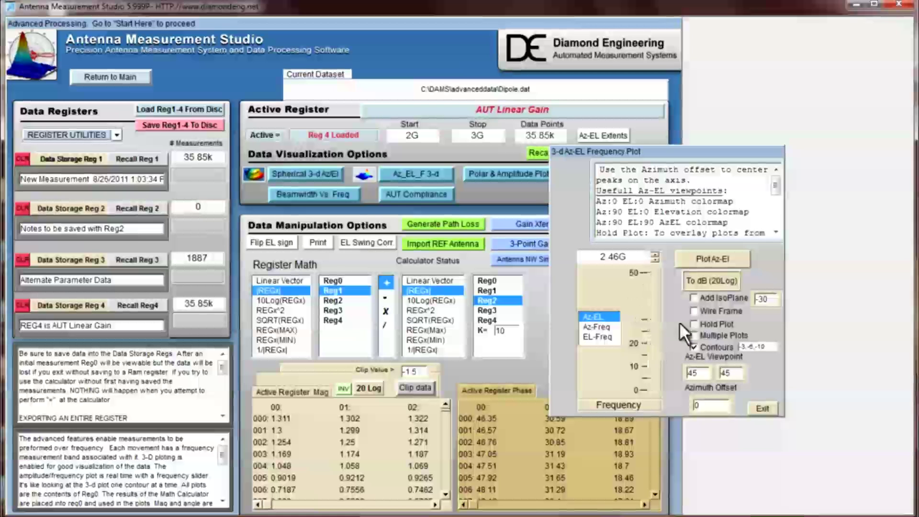
left_click(694, 299)
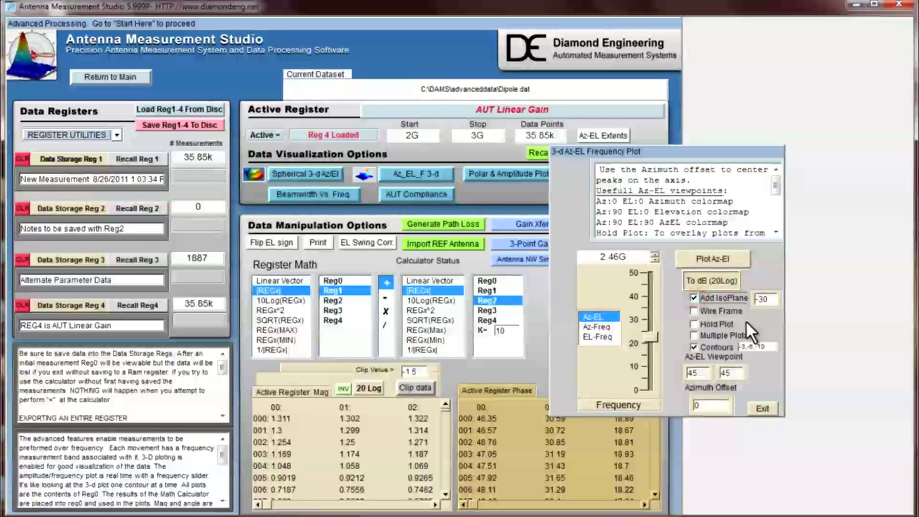
left_click(710, 260)
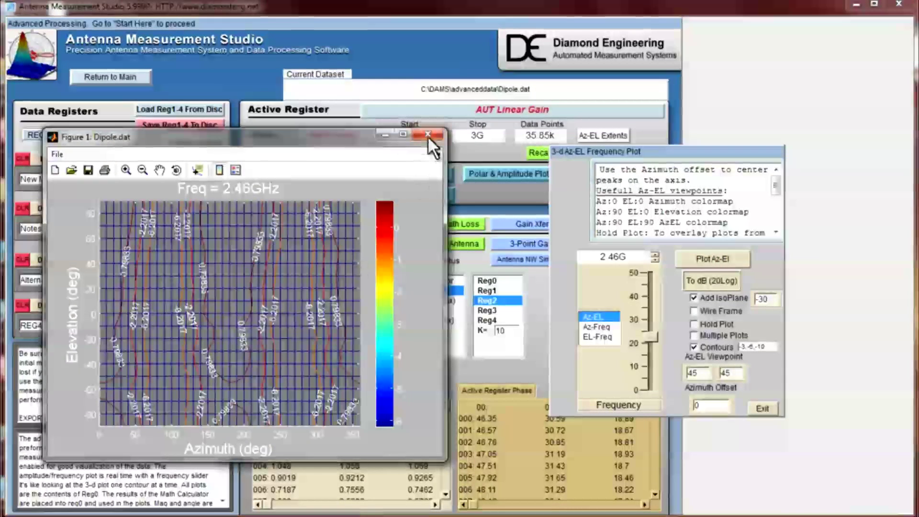
left_click(428, 136)
left_click(692, 298)
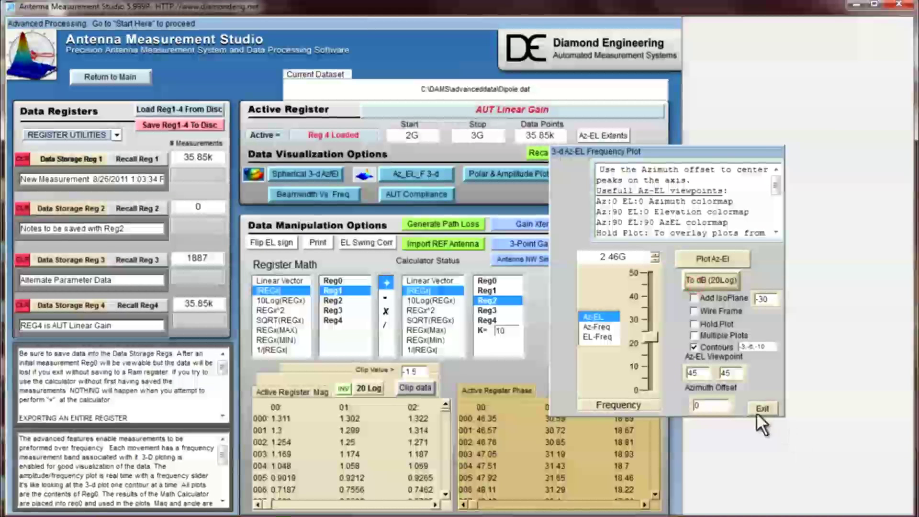
Use viewpoint 0, 0 with contours off and plot the 2.46 GHz azimuth cut
double_click(700, 372)
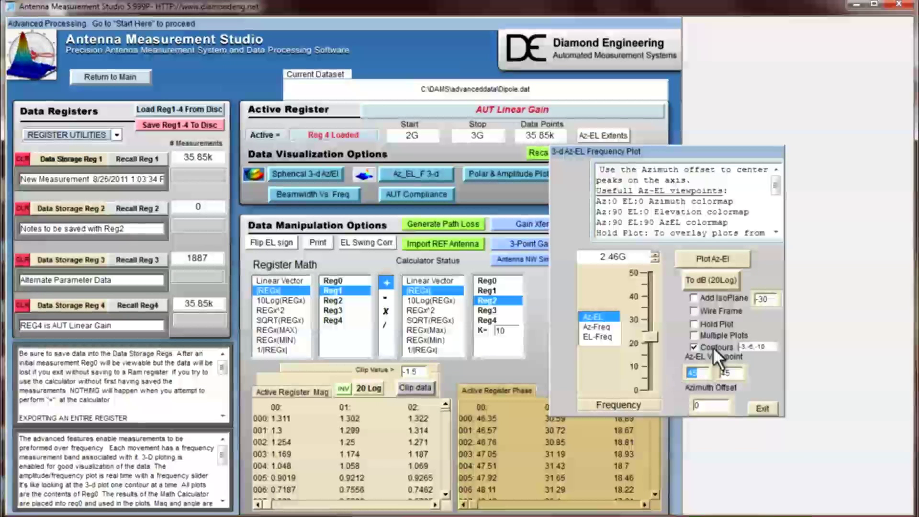
type("0")
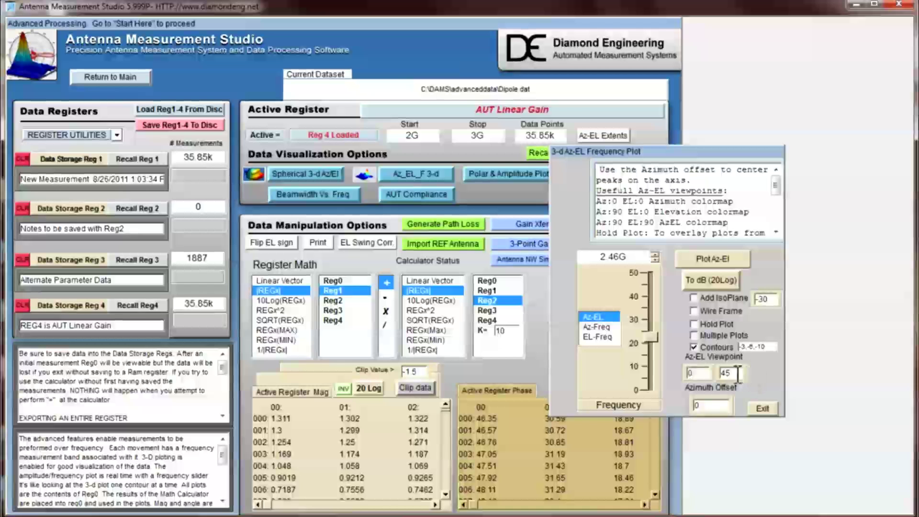
key("Tab")
left_click(693, 346)
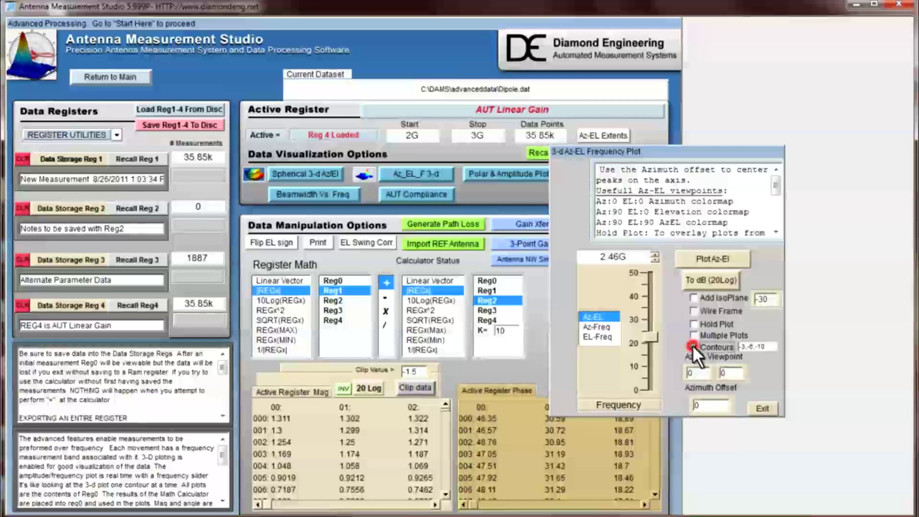
left_click(704, 259)
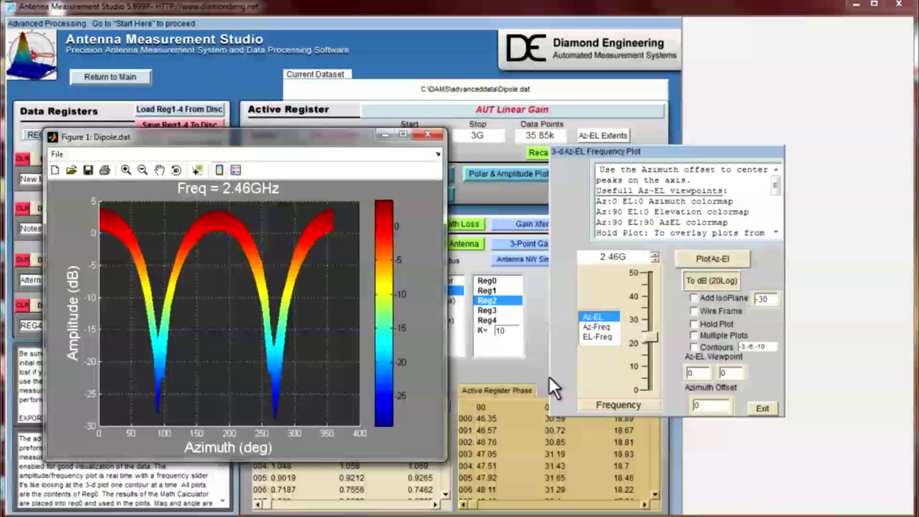
Close the azimuth-cut figure and Az-El panel, then review and cancel the 3-Point Gain notes
left_click(431, 136)
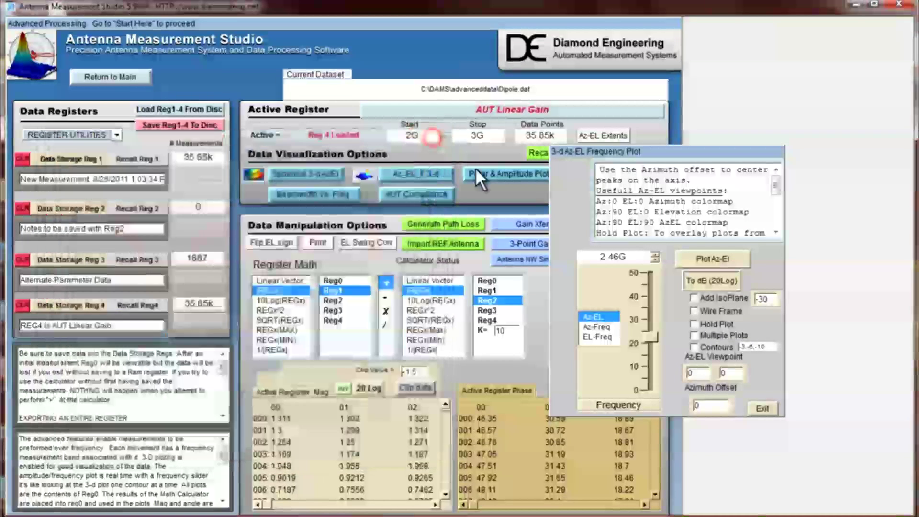
left_click(762, 407)
left_click(537, 243)
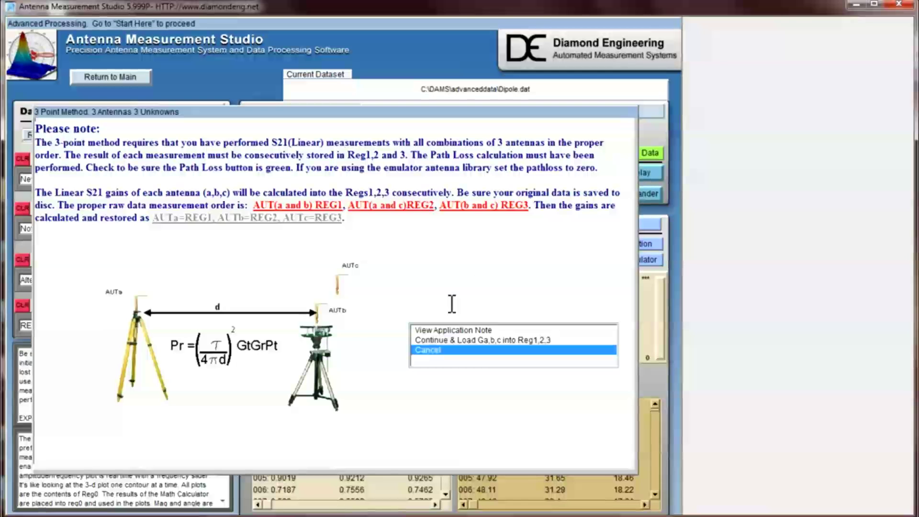
left_click(426, 348)
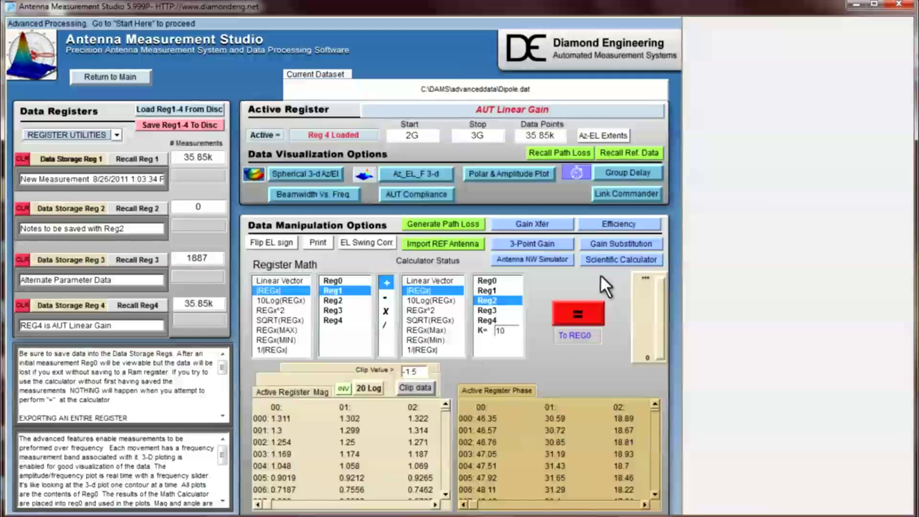
Review the Gain Substitution method dialog and cancel it without running the calculation
left_click(616, 243)
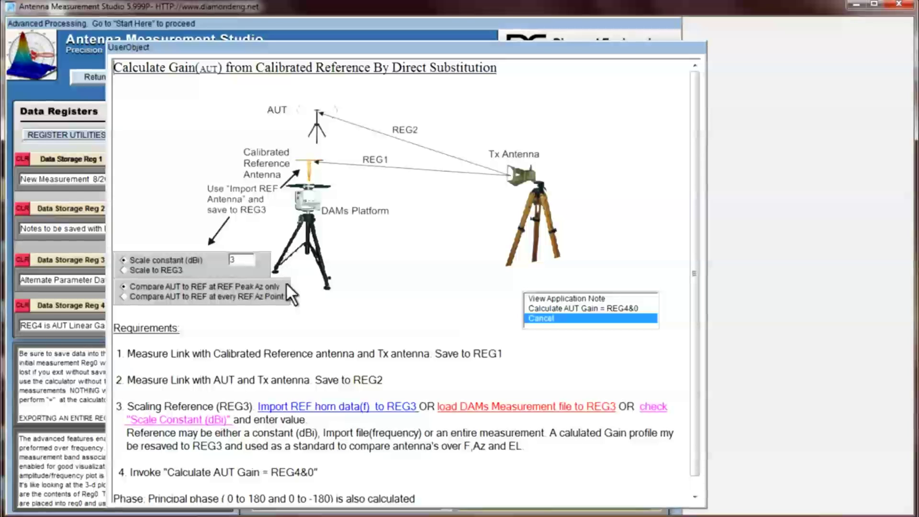
left_click(543, 318)
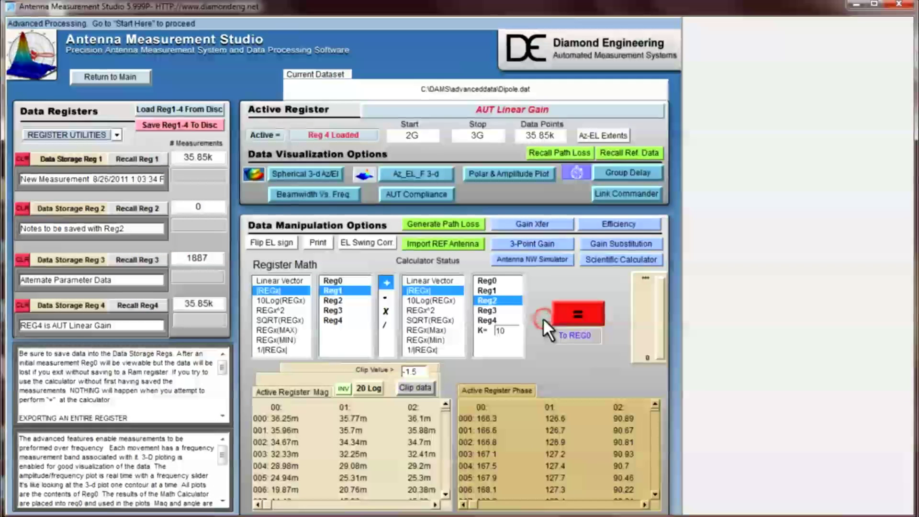